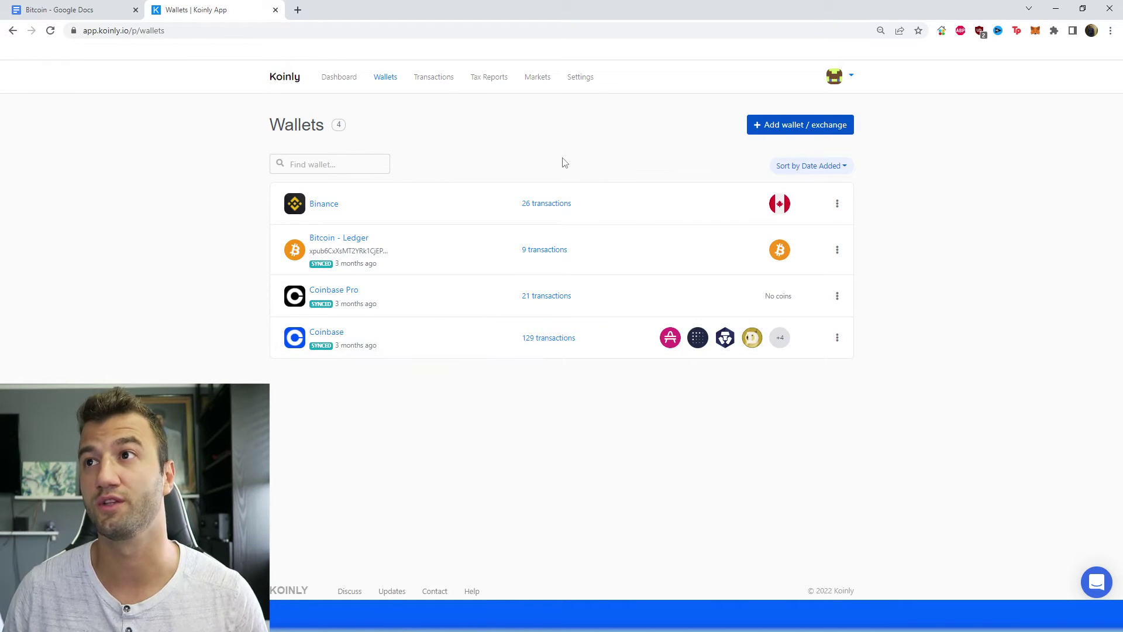
Search wallets for 'atomic', pick Atomic Wallet, choose Setup auto-sync, and switch to the Atomic Wallet app.
{"action": "left_click", "coordinate": [772, 126]}
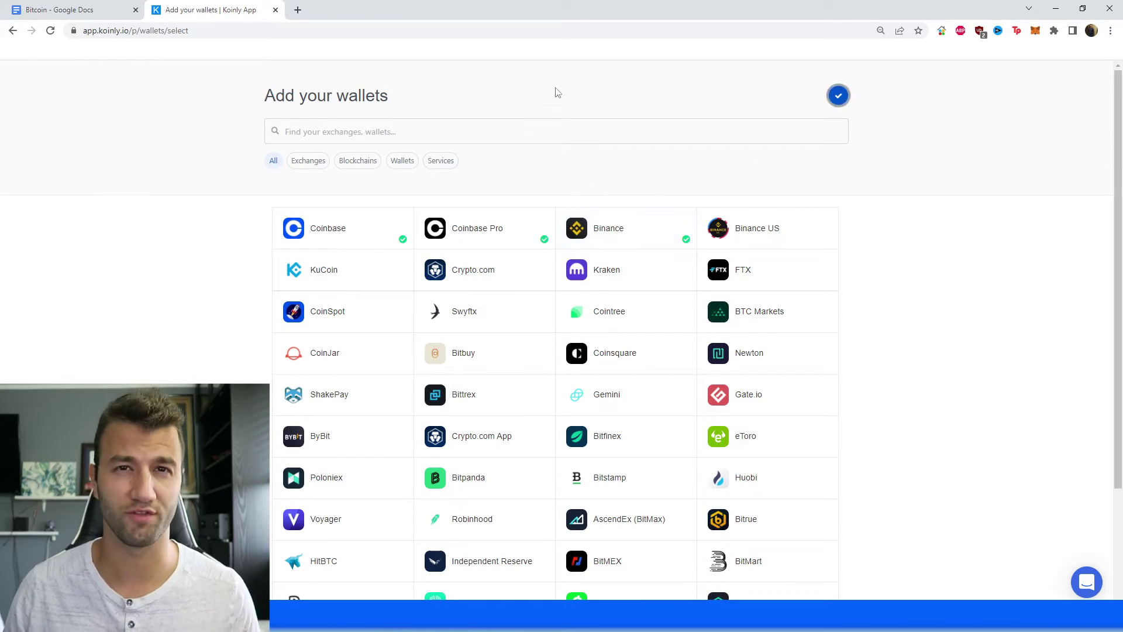
{"action": "left_click", "coordinate": [430, 131]}
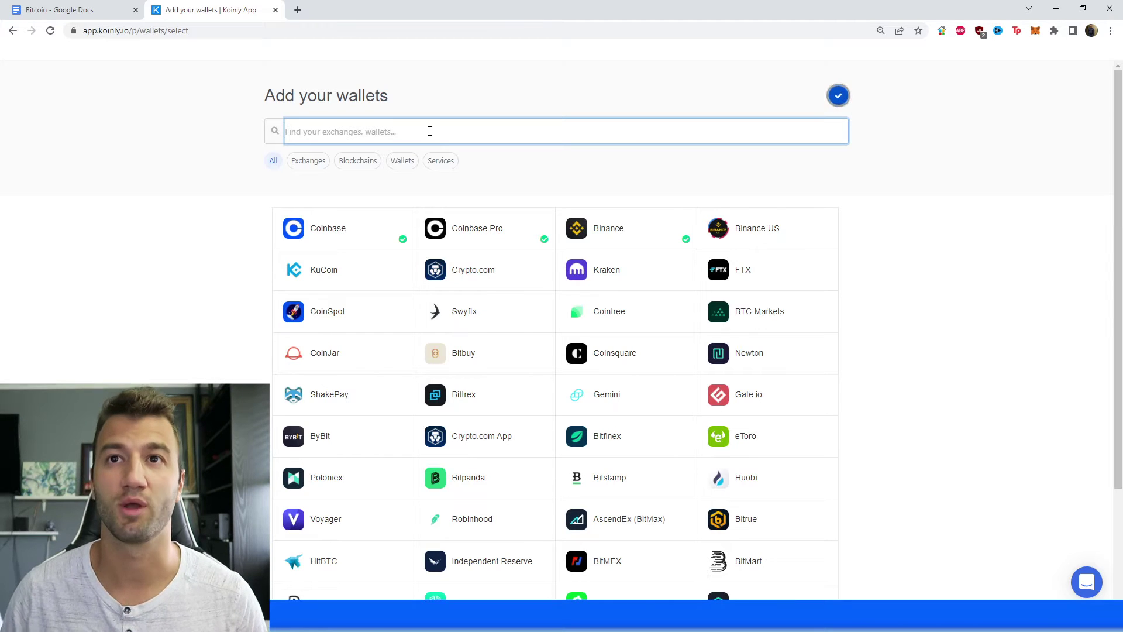
{"action": "type", "text": "atomic"}
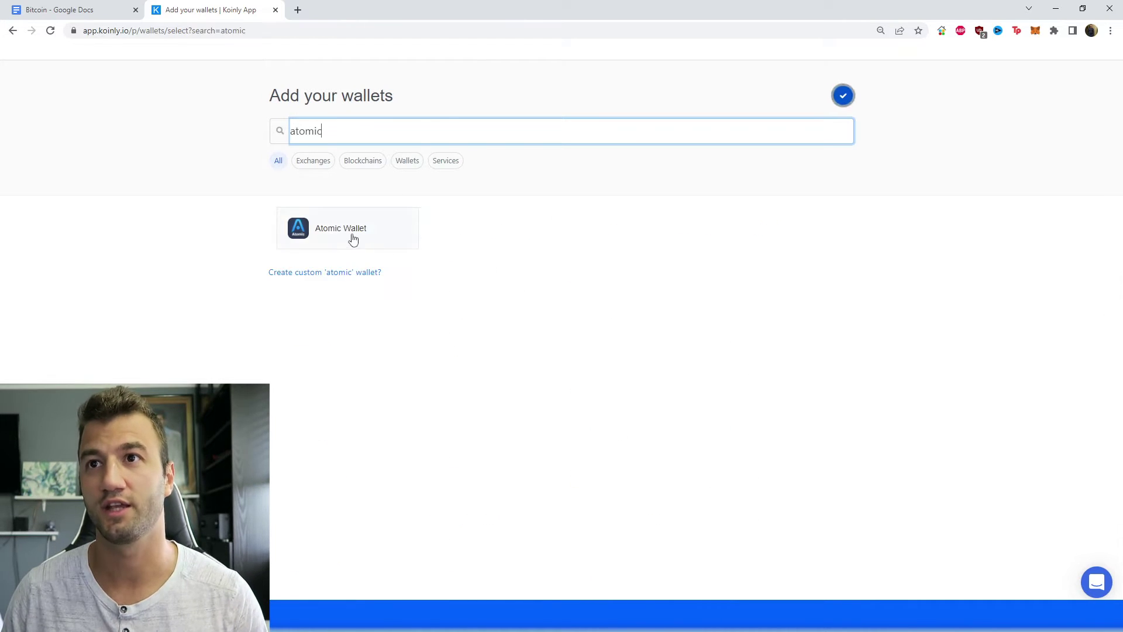
{"action": "left_click", "coordinate": [353, 238]}
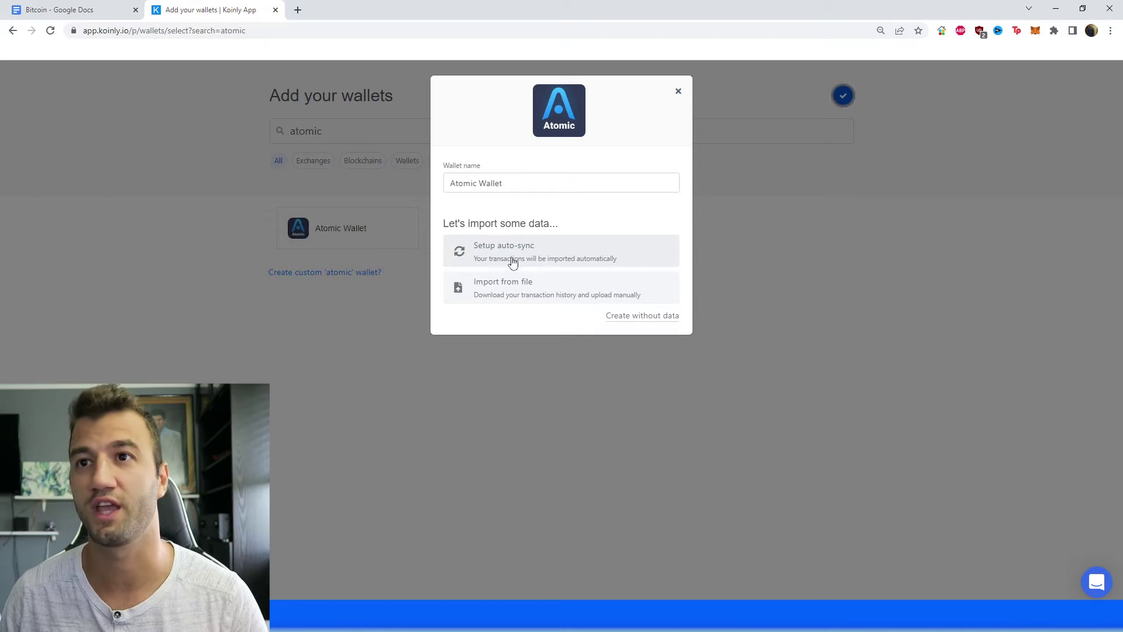
{"action": "left_click", "coordinate": [513, 261]}
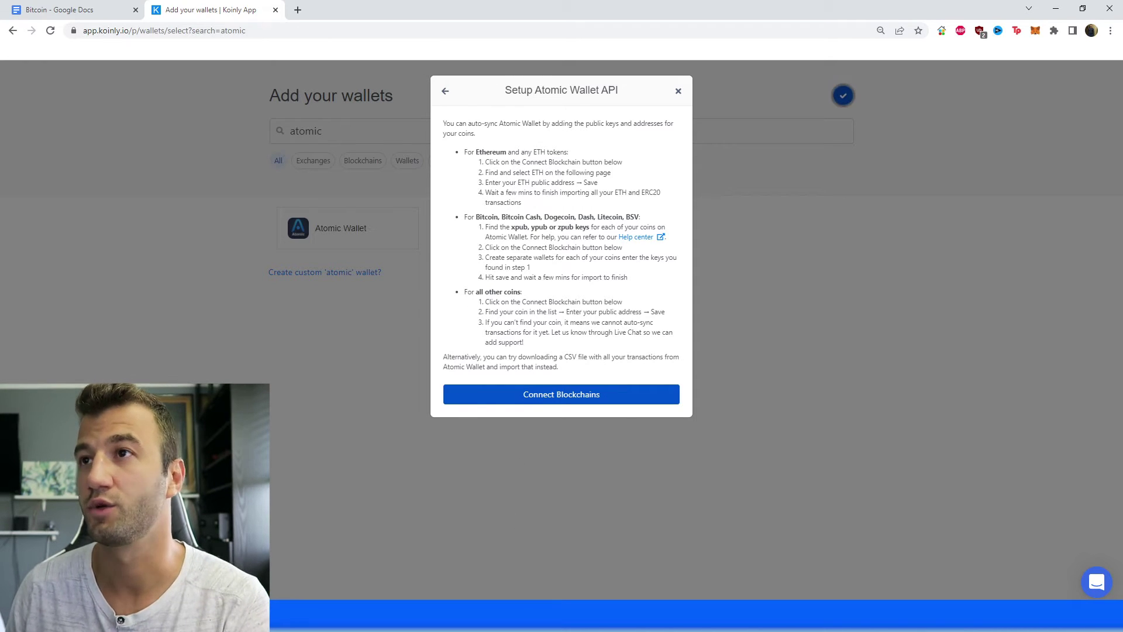
{"action": "key", "text": "alt+Tab"}
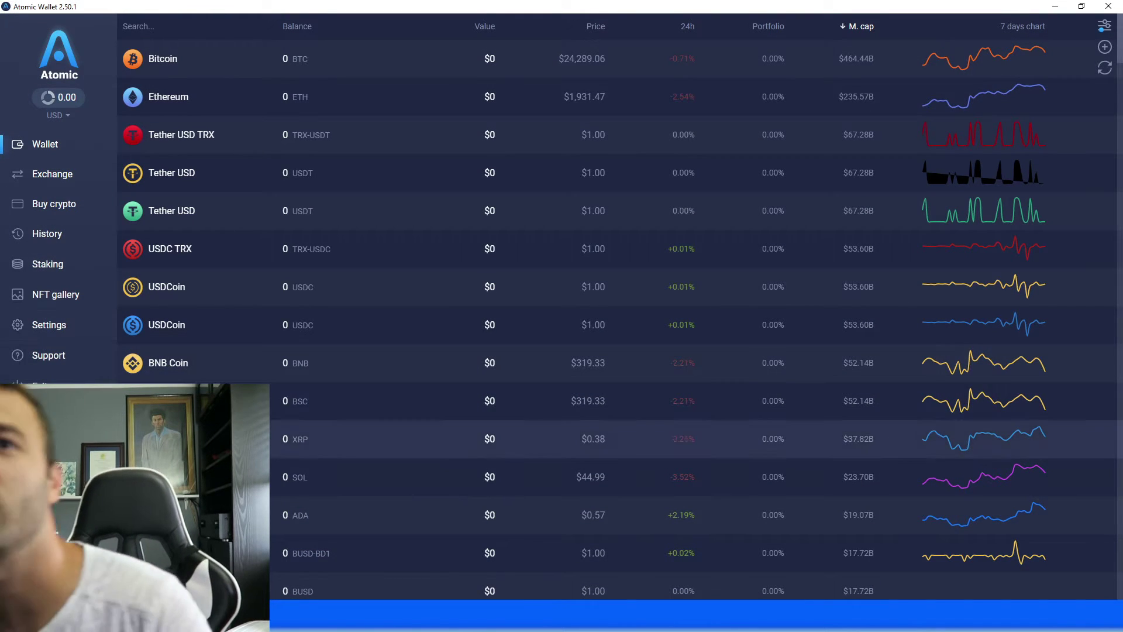
Unlock Atomic Wallet's Private Keys with the wallet password and copy the Bitcoin public key.
{"action": "left_click", "coordinate": [50, 329]}
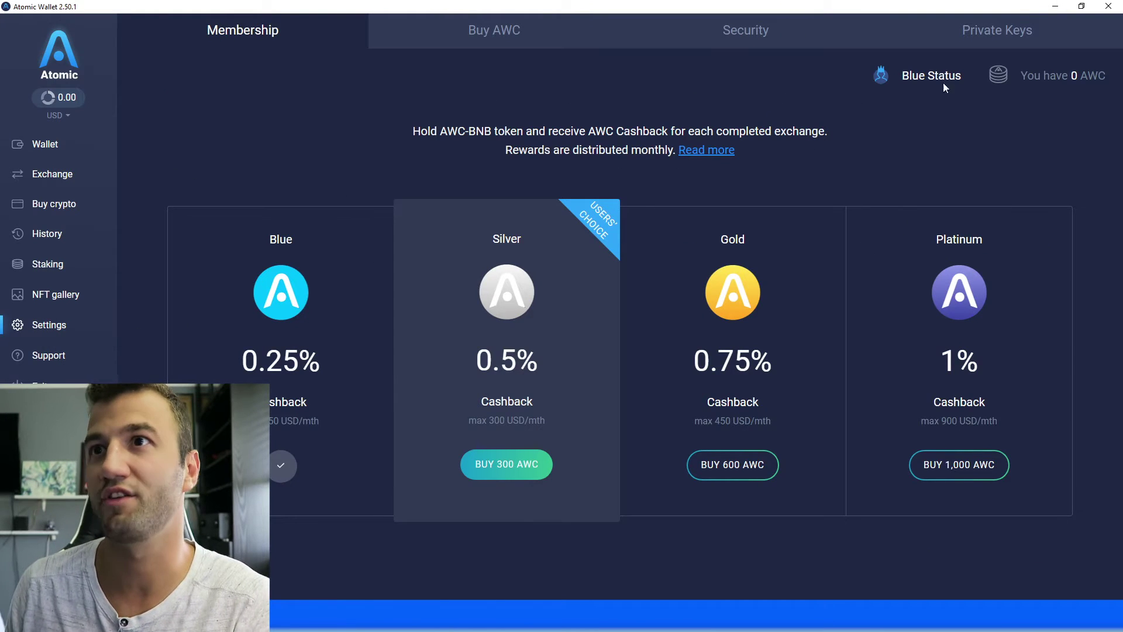
{"action": "left_click", "coordinate": [1011, 33]}
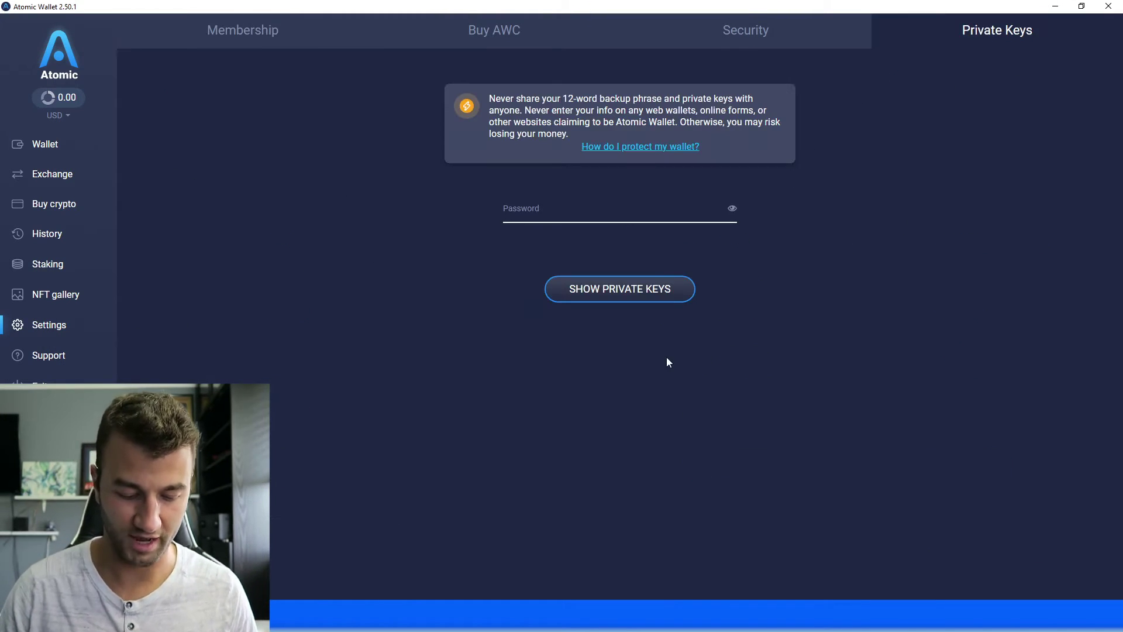
{"action": "type", "text": "********"}
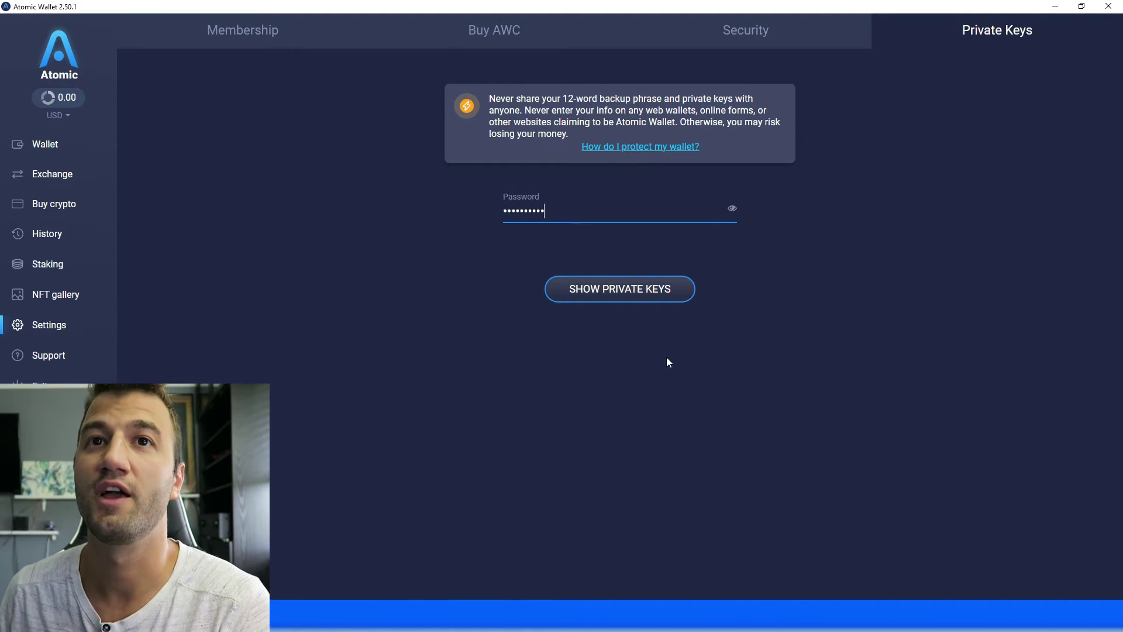
{"action": "key", "text": "Return"}
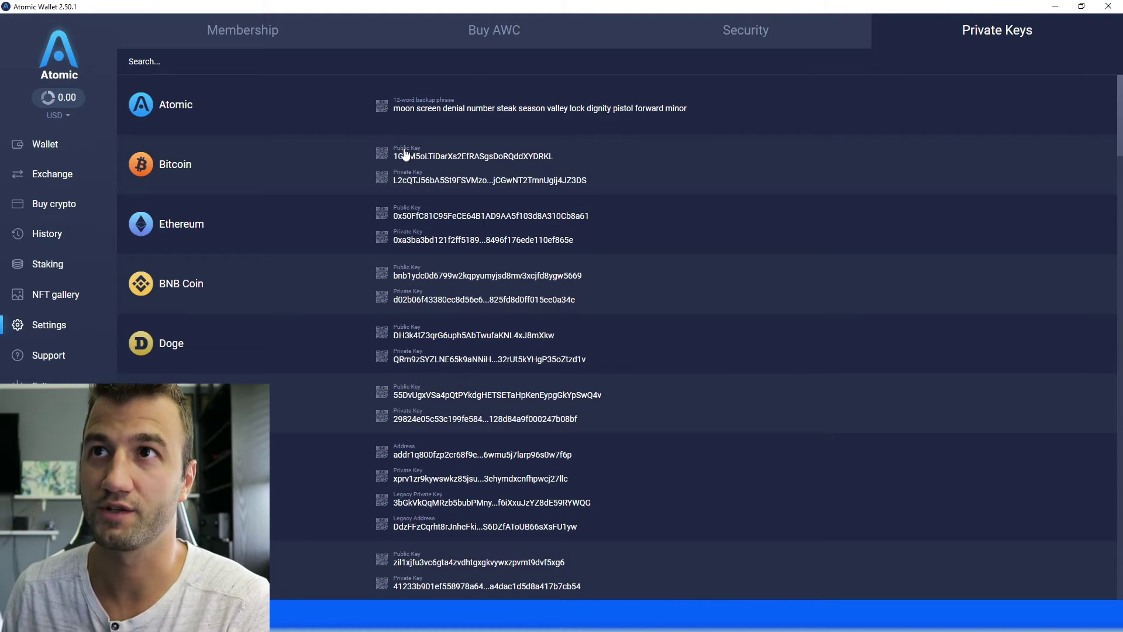
{"action": "double_click", "coordinate": [468, 153]}
{"action": "left_click_drag", "start_coordinate": [468, 148], "coordinate": [394, 163]}
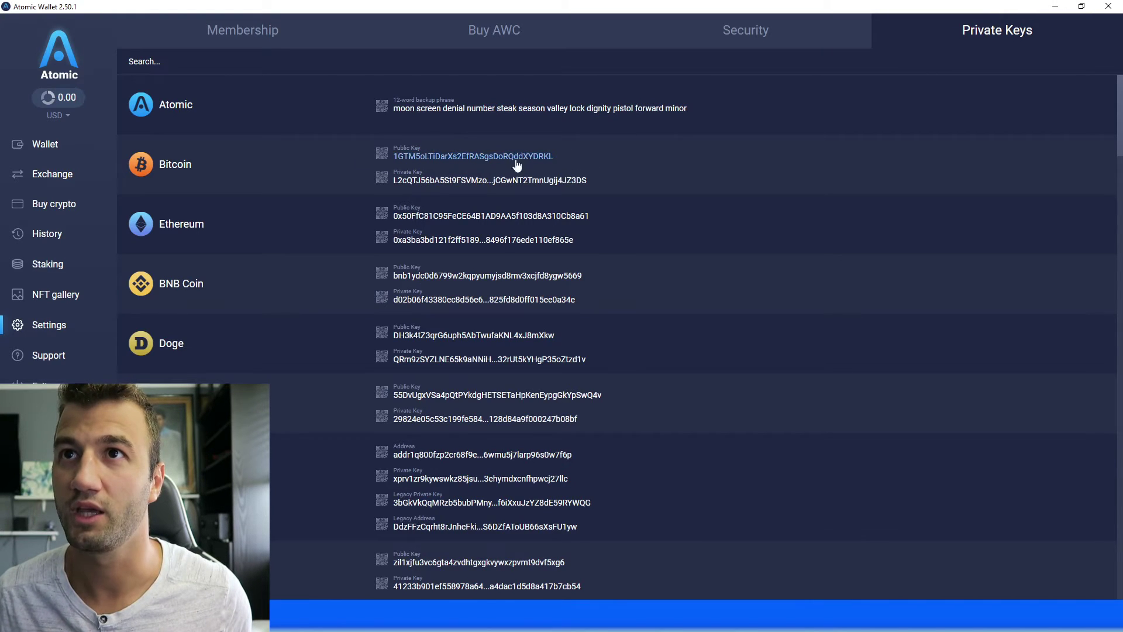
{"action": "left_click_drag", "start_coordinate": [554, 157], "coordinate": [403, 160]}
{"action": "key", "text": "ctrl+c"}
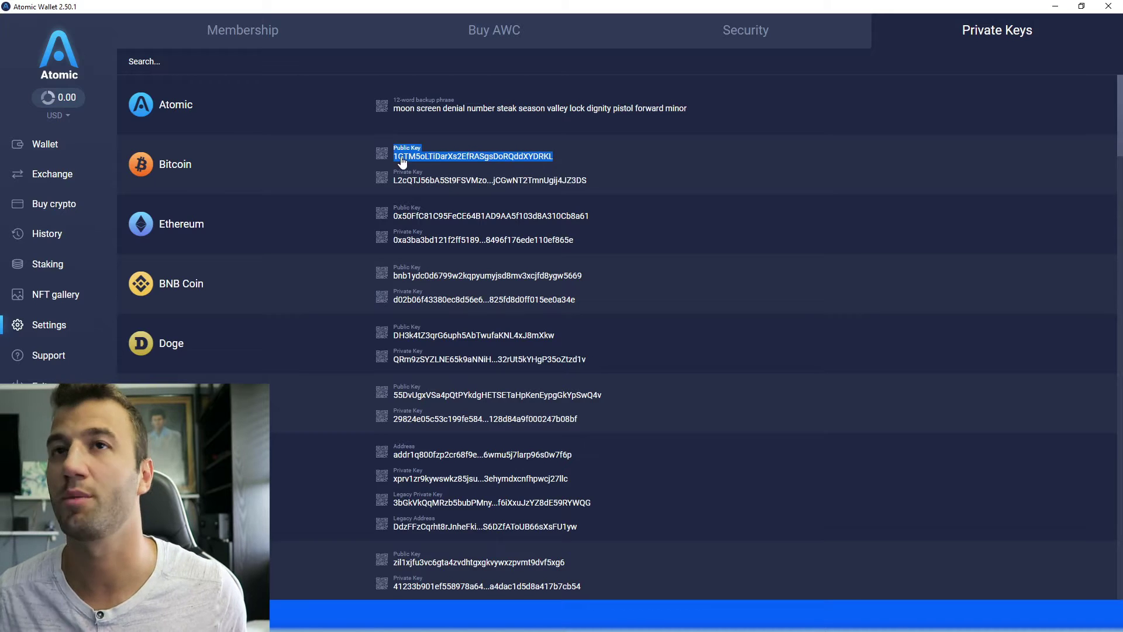
{"action": "left_click", "coordinate": [1056, 6]}
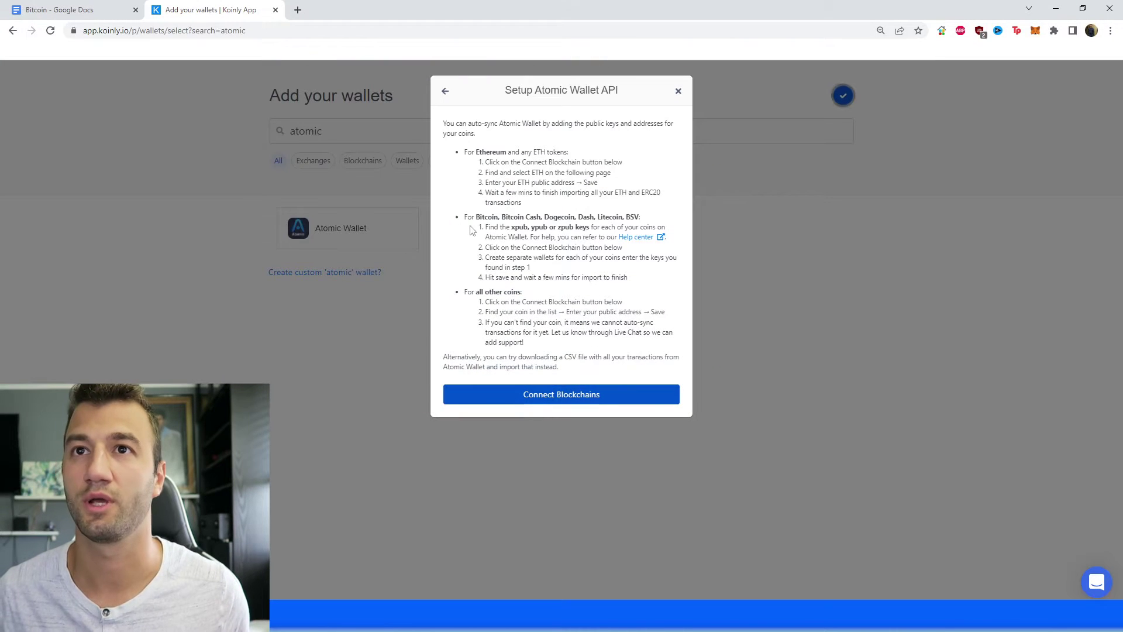
Import a Bitcoin (BTC) wallet by pasting only the copied public address into 'Public address or key'.
{"action": "left_click", "coordinate": [537, 394]}
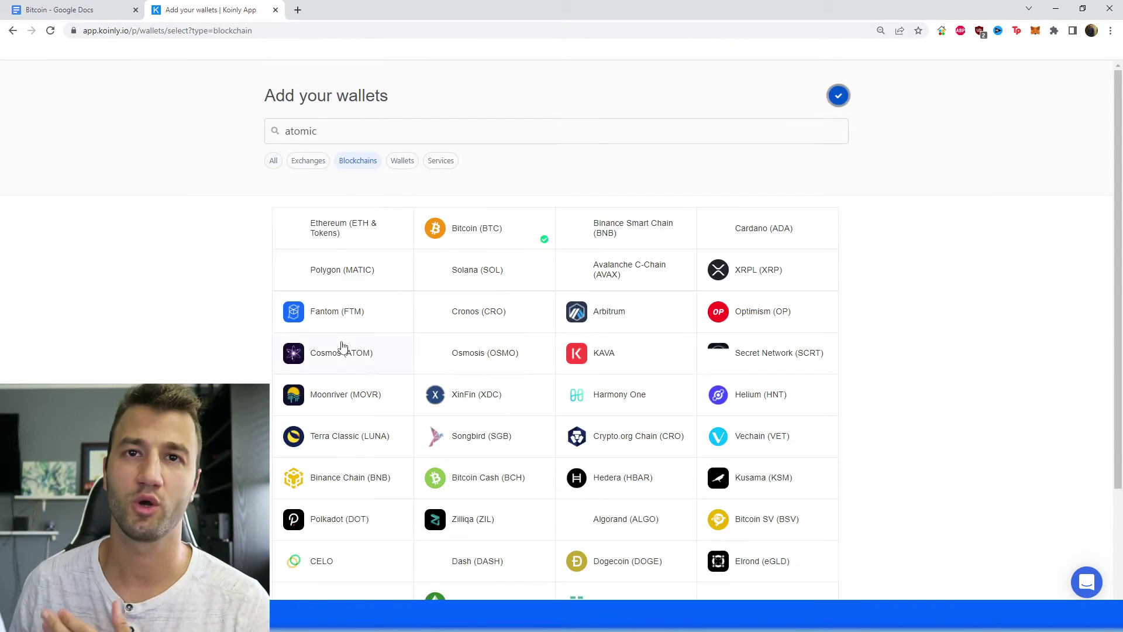
{"action": "left_click", "coordinate": [473, 233]}
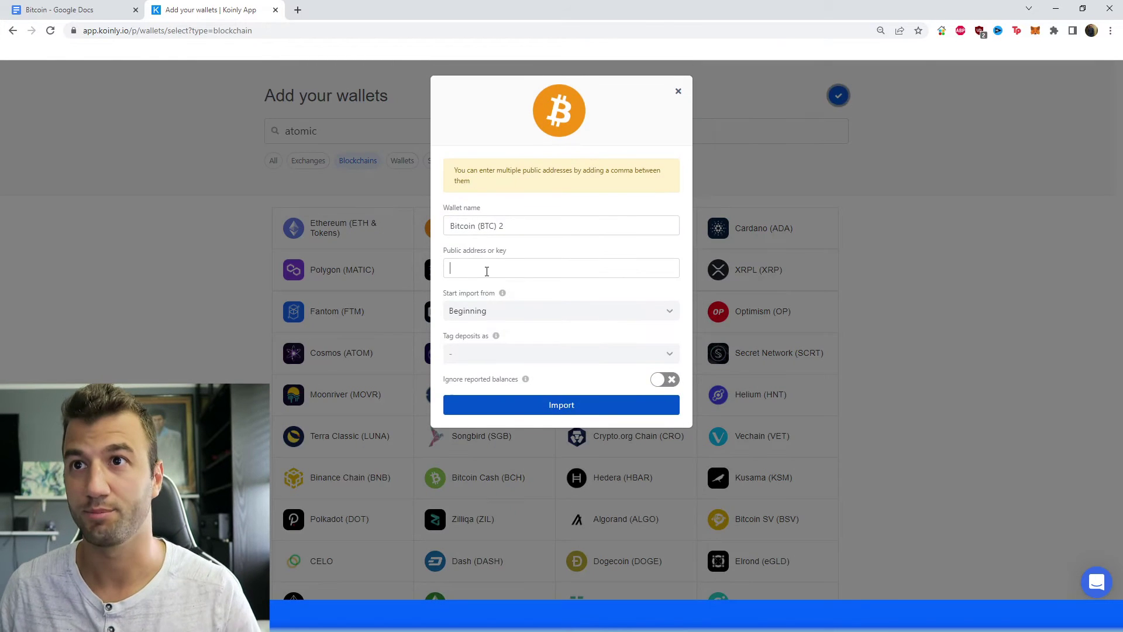
{"action": "left_click", "coordinate": [486, 269]}
{"action": "key", "text": "ctrl+v"}
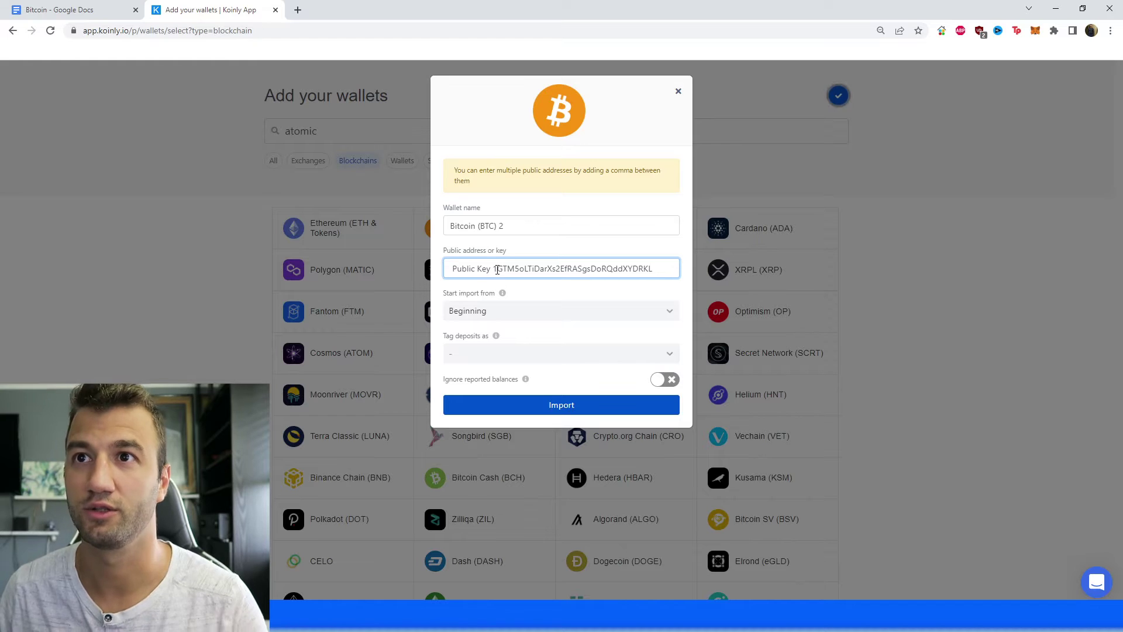
{"action": "left_click_drag", "start_coordinate": [495, 269], "coordinate": [425, 270]}
{"action": "key", "text": "BackSpace"}
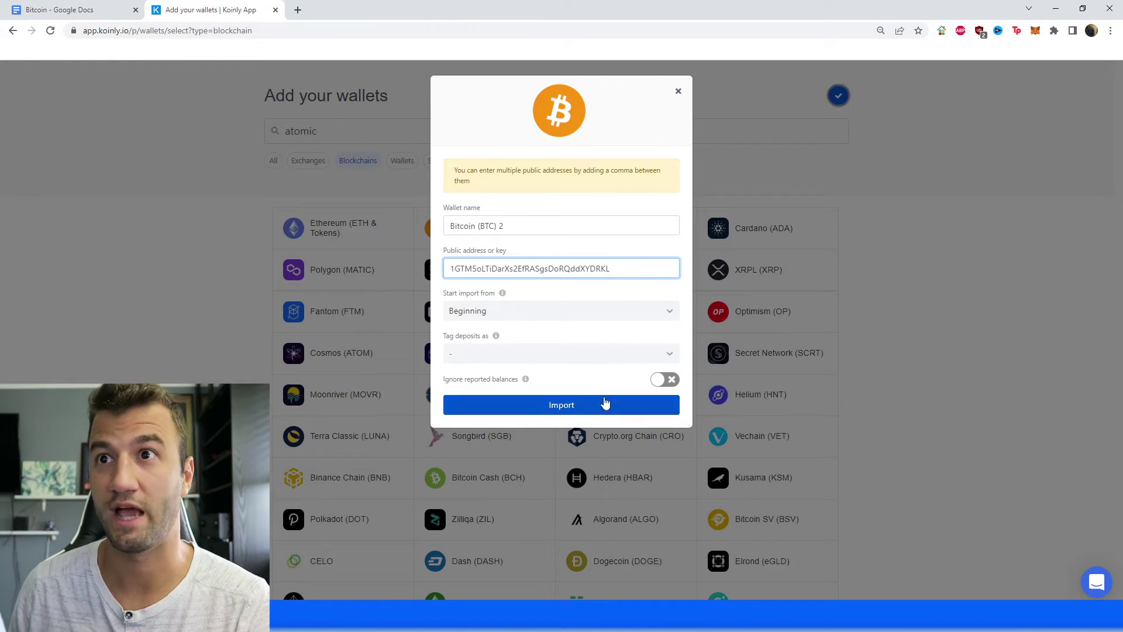
{"action": "left_click", "coordinate": [677, 92]}
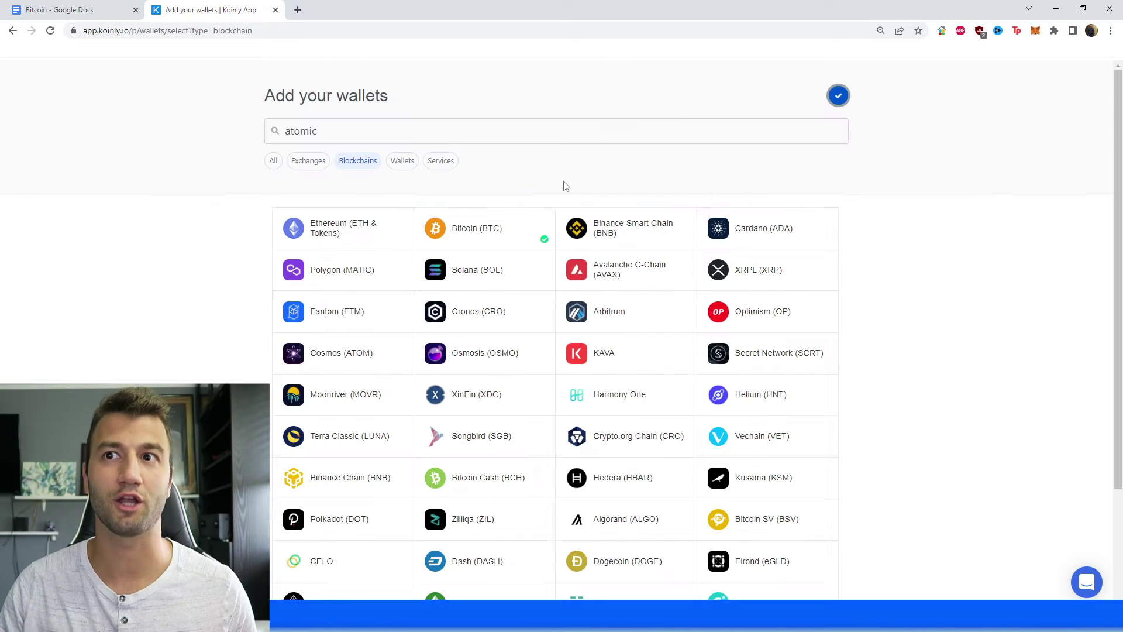
Replace the search term with 'bitcoin', select Bitcoin (BTC) and focus its Public address field.
{"action": "left_click_drag", "start_coordinate": [419, 134], "coordinate": [66, 136]}
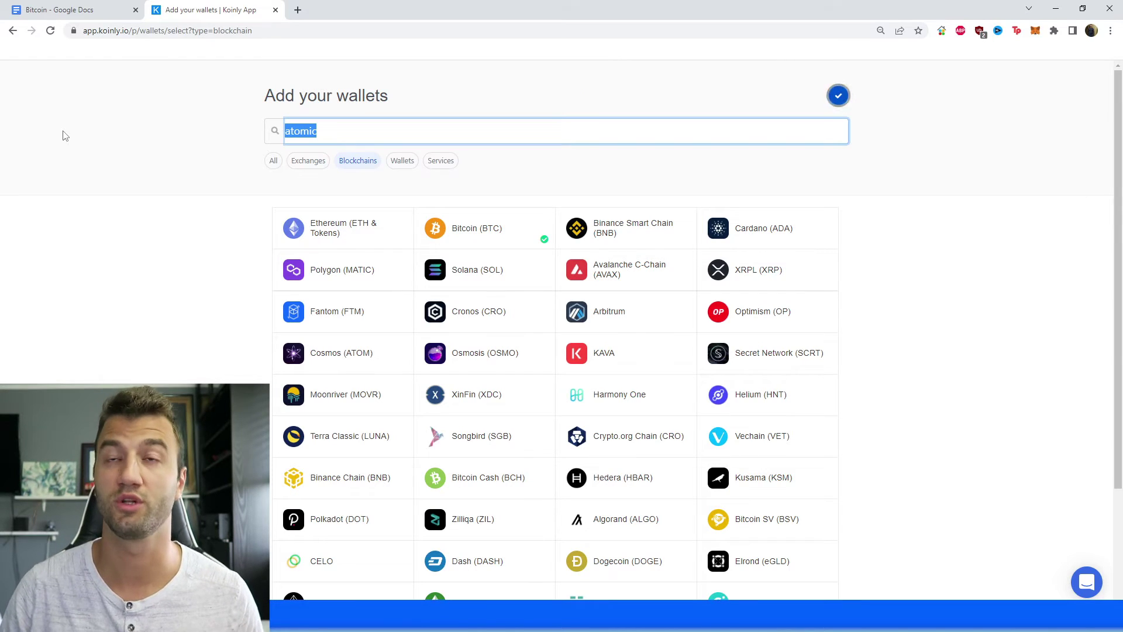
{"action": "key", "text": "BackSpace"}
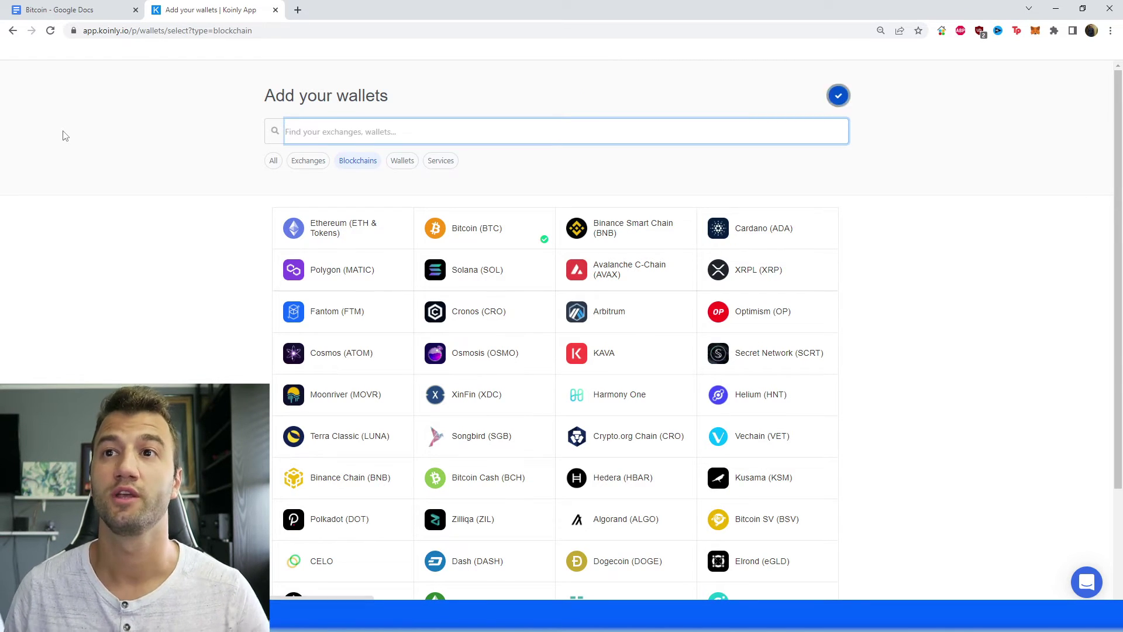
{"action": "type", "text": "bitcoin"}
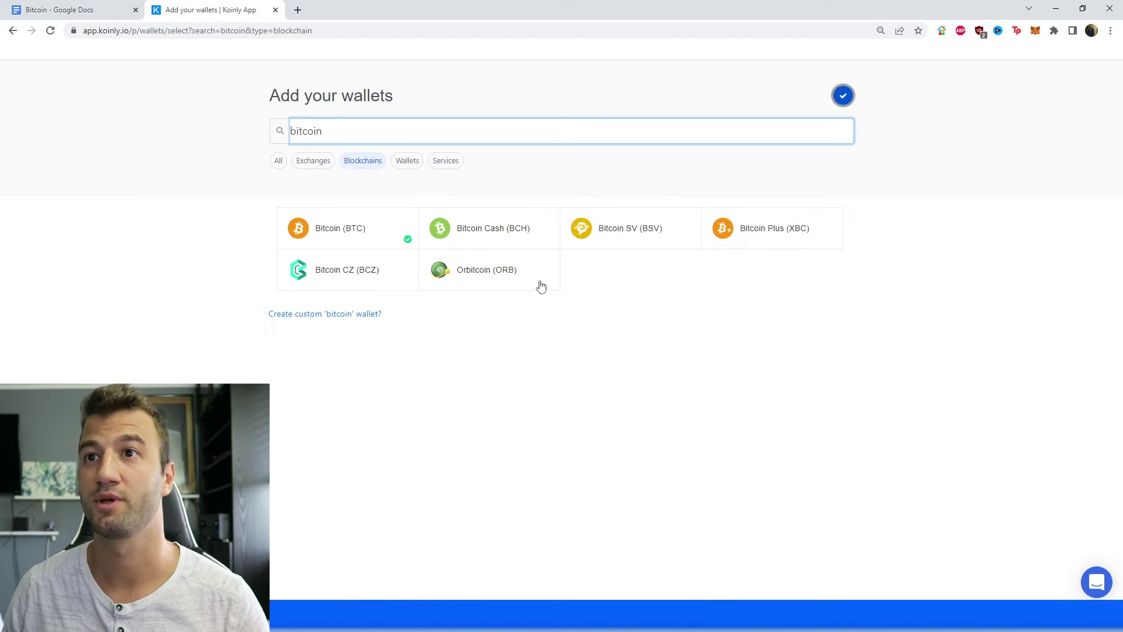
{"action": "left_click", "coordinate": [354, 232]}
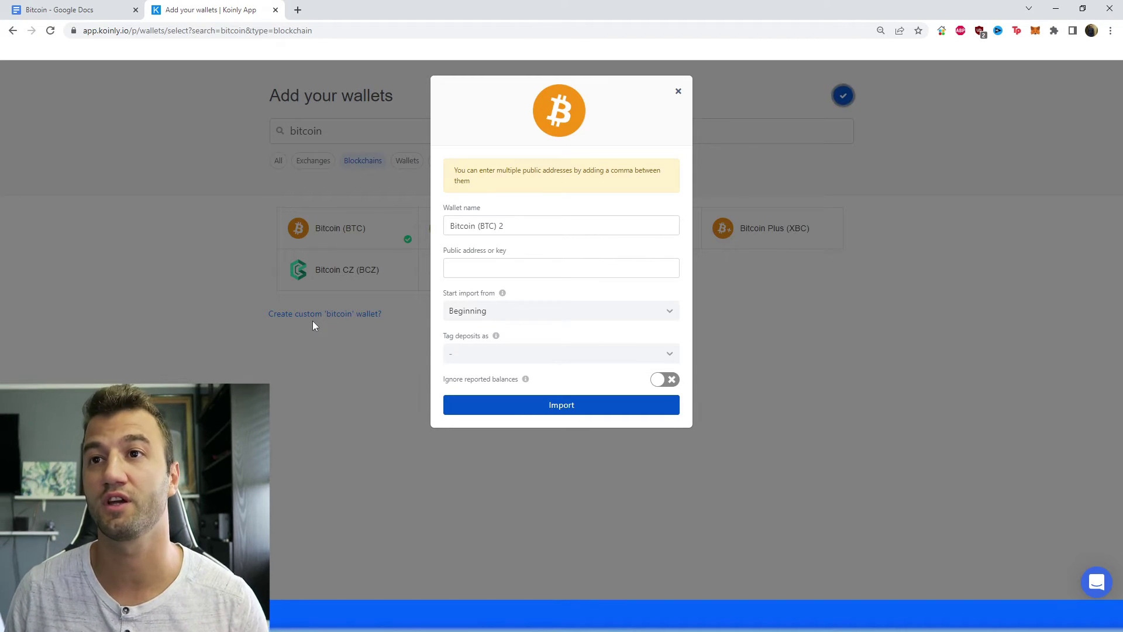
{"action": "left_click", "coordinate": [499, 267]}
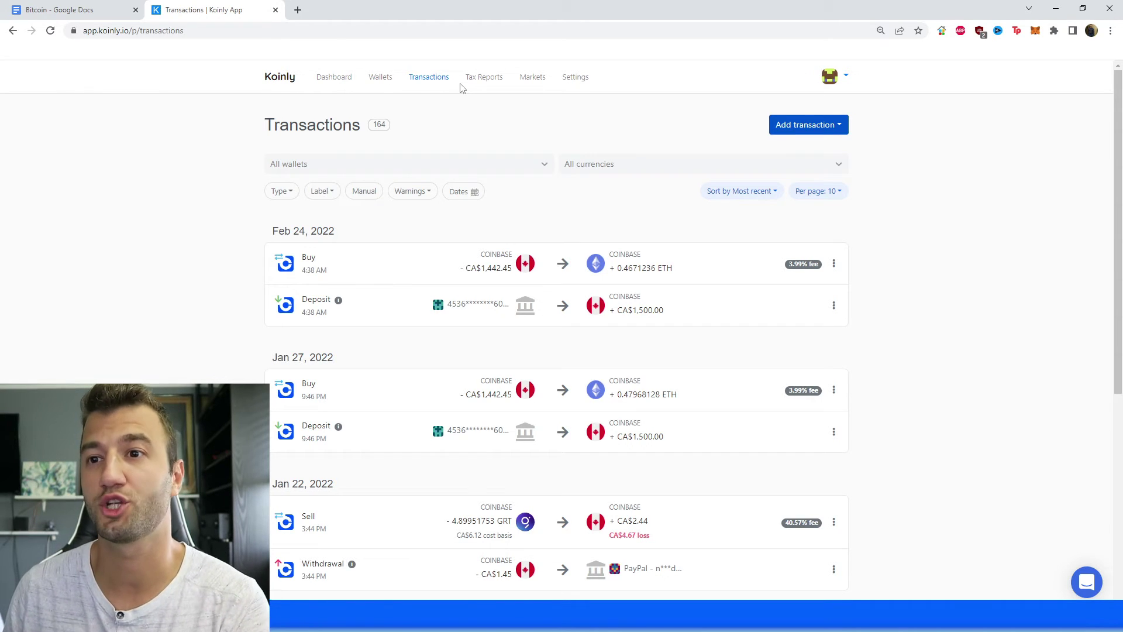
Page through transactions on pages 2 and 3, then bring up the 2021 Tax Reports page.
{"action": "scroll", "coordinate": [501, 228], "scroll_direction": "down", "scroll_amount": 6}
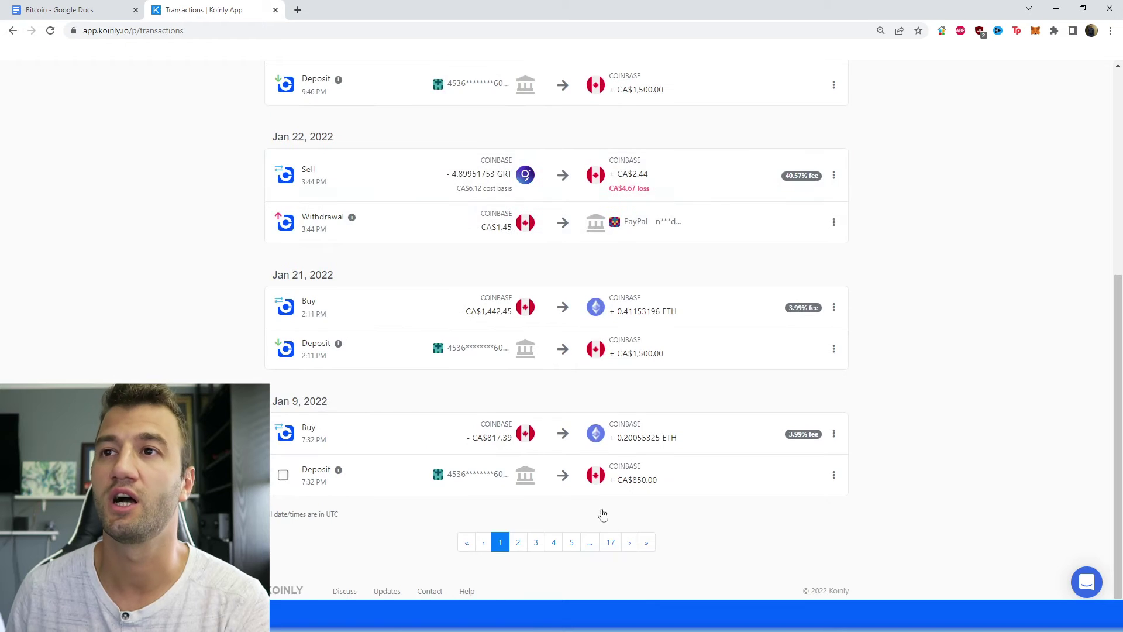
{"action": "left_click", "coordinate": [518, 543]}
{"action": "scroll", "coordinate": [522, 535], "scroll_direction": "down", "scroll_amount": 10}
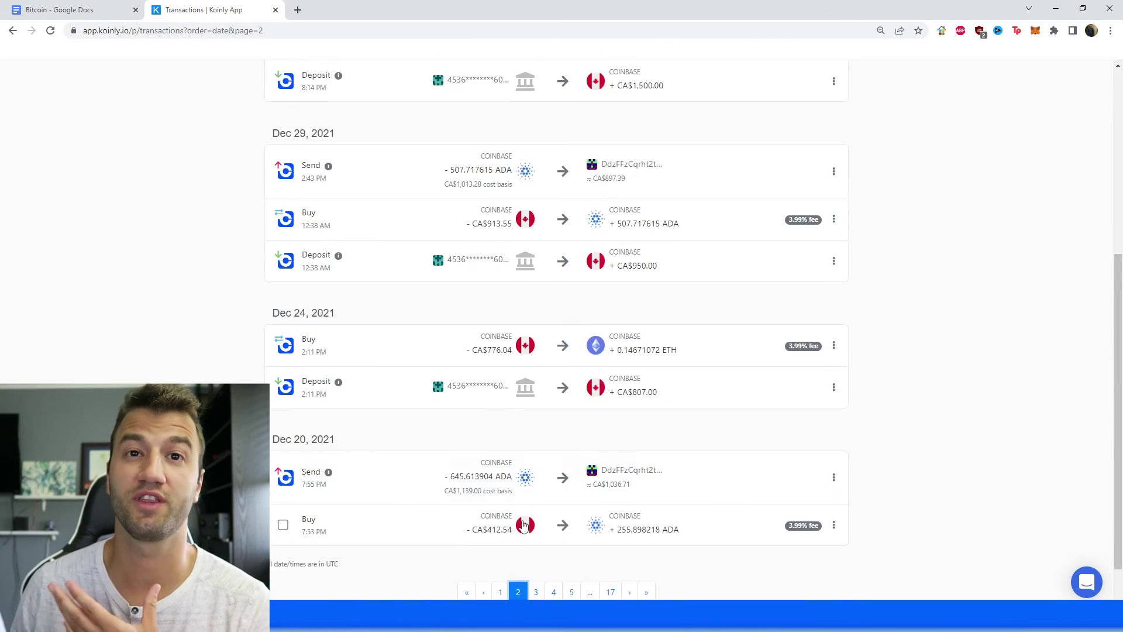
{"action": "left_click", "coordinate": [537, 543]}
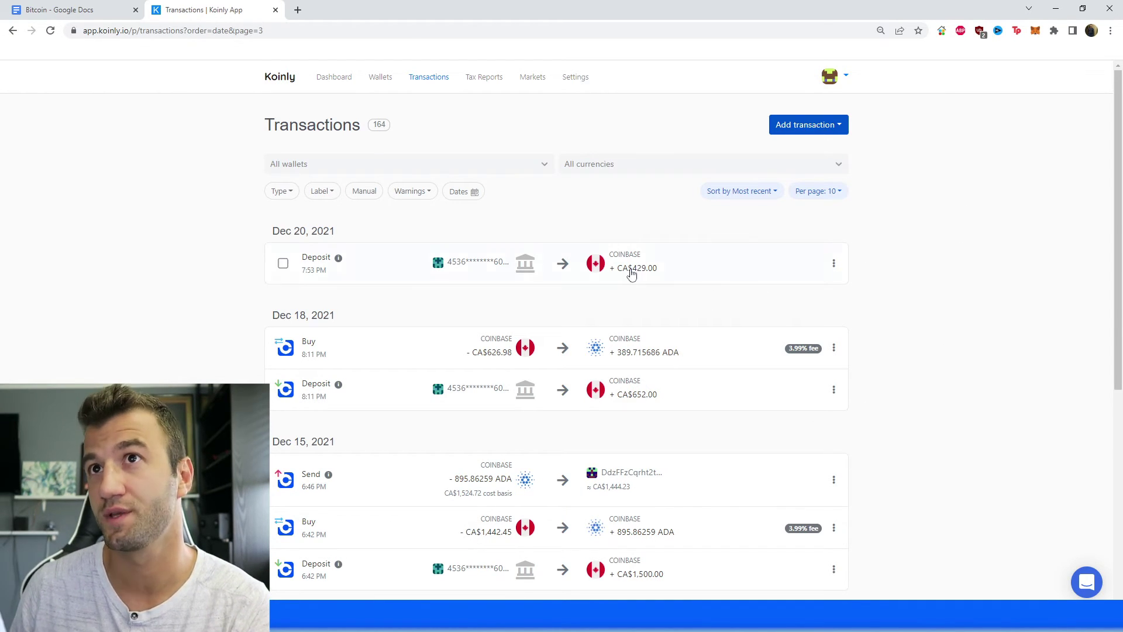
{"action": "left_click", "coordinate": [485, 78]}
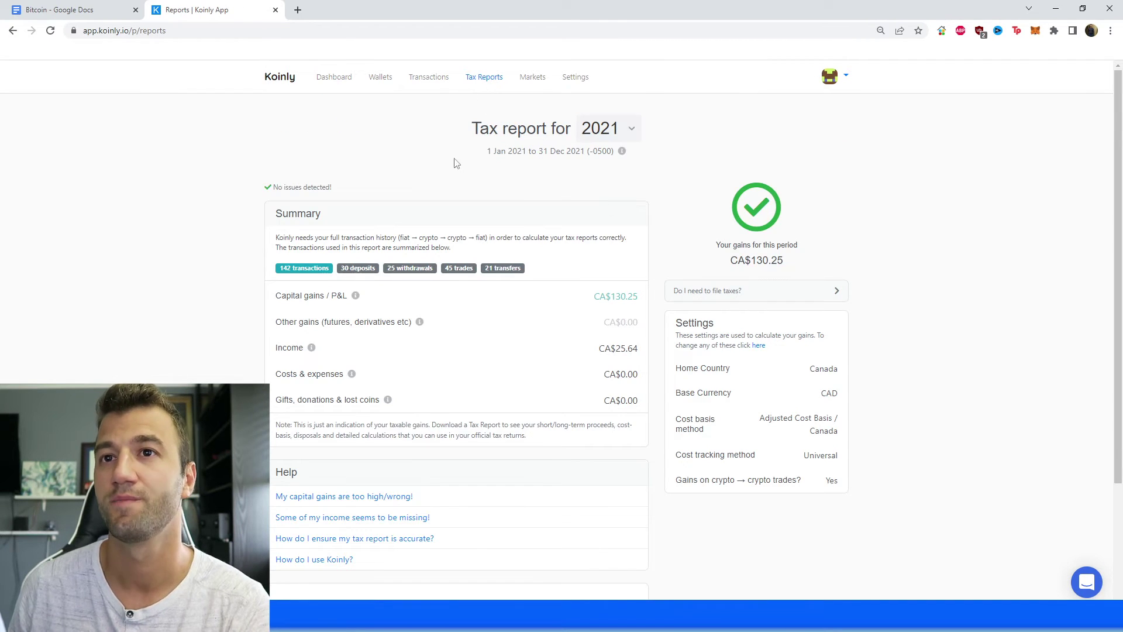
Scroll through the 2021 tax summary showing CA$130.25 capital gains and CA$25.64 income.
{"action": "scroll", "coordinate": [474, 230], "scroll_direction": "down", "scroll_amount": 1}
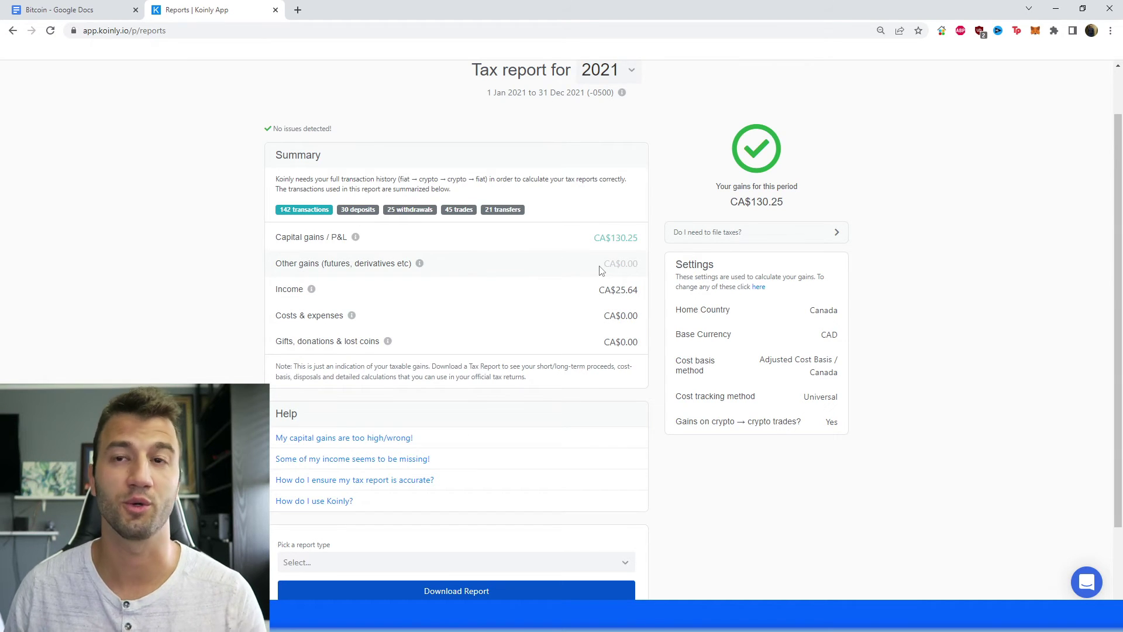
{"action": "scroll", "coordinate": [661, 217], "scroll_direction": "down", "scroll_amount": 2}
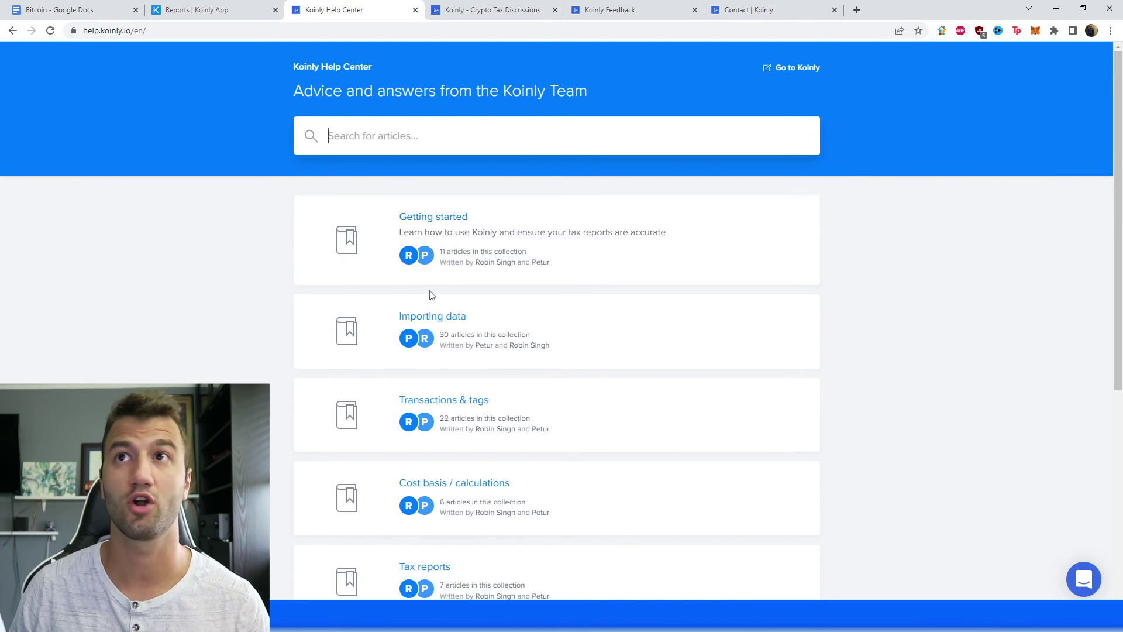
View the Crypto Tax Discussions forum, the Koinly Feedback roadmap, and then the Contact Koinly page.
{"action": "left_click", "coordinate": [487, 10]}
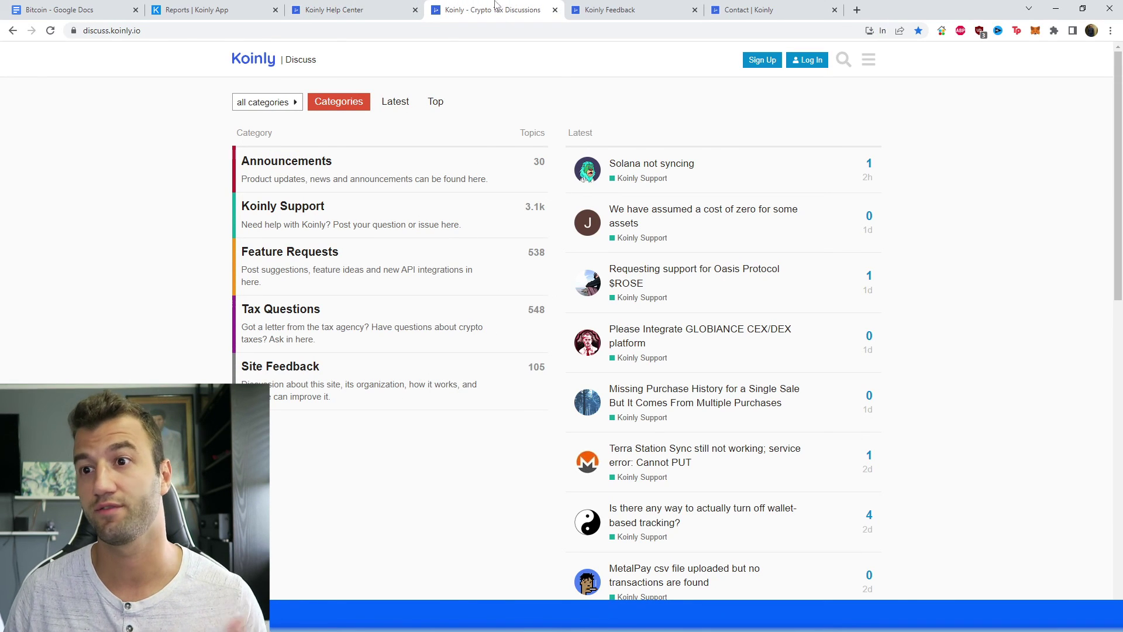
{"action": "left_click", "coordinate": [647, 6]}
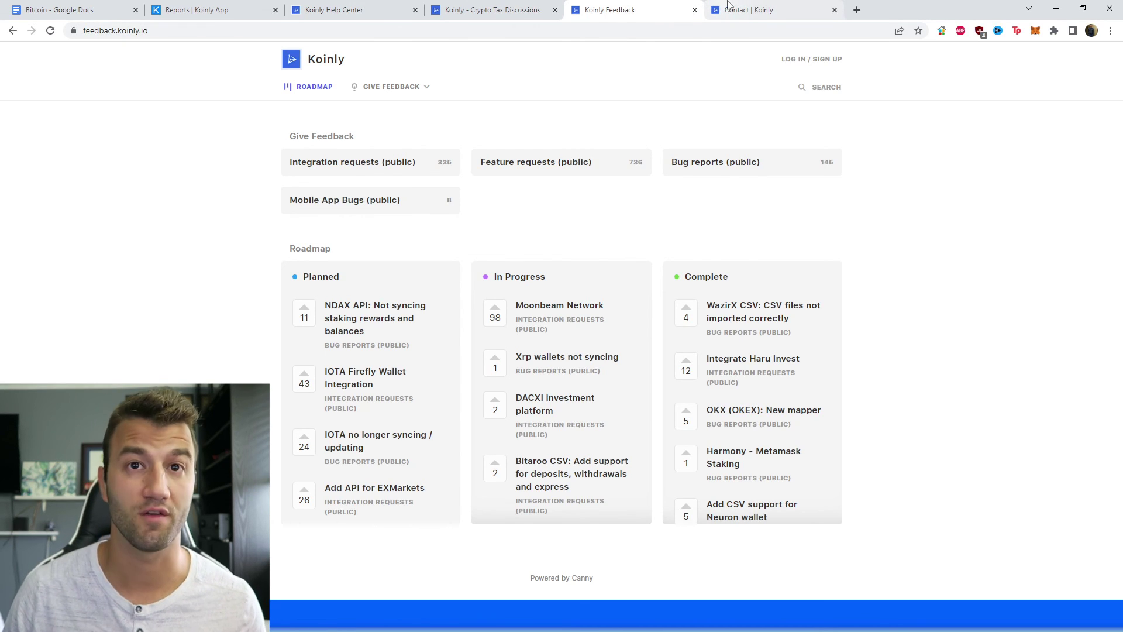
{"action": "left_click", "coordinate": [731, 7]}
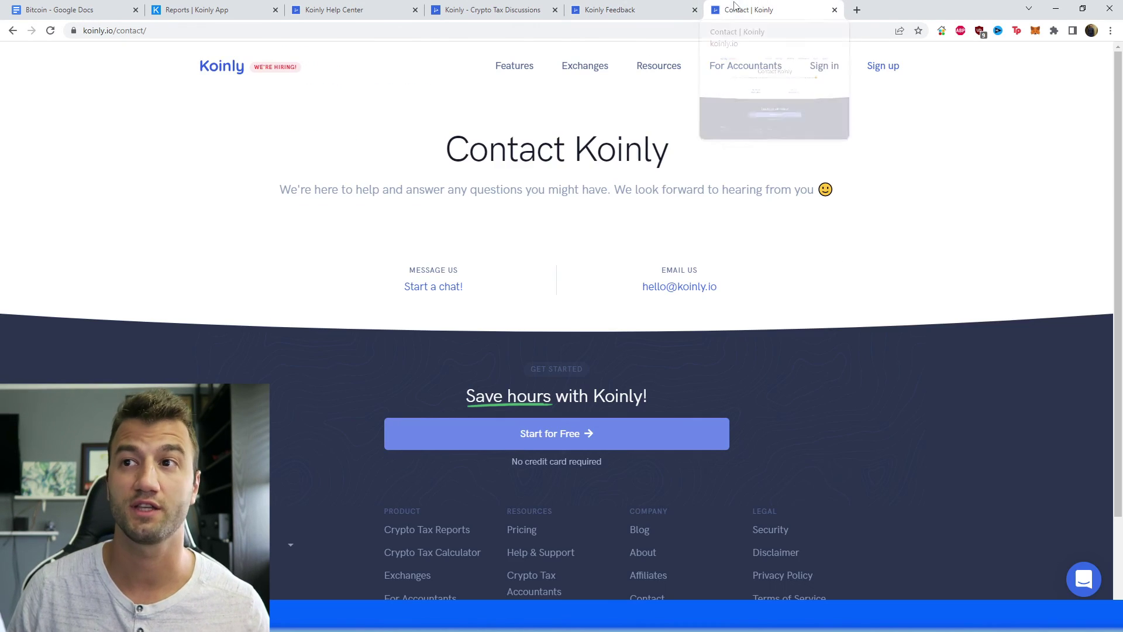